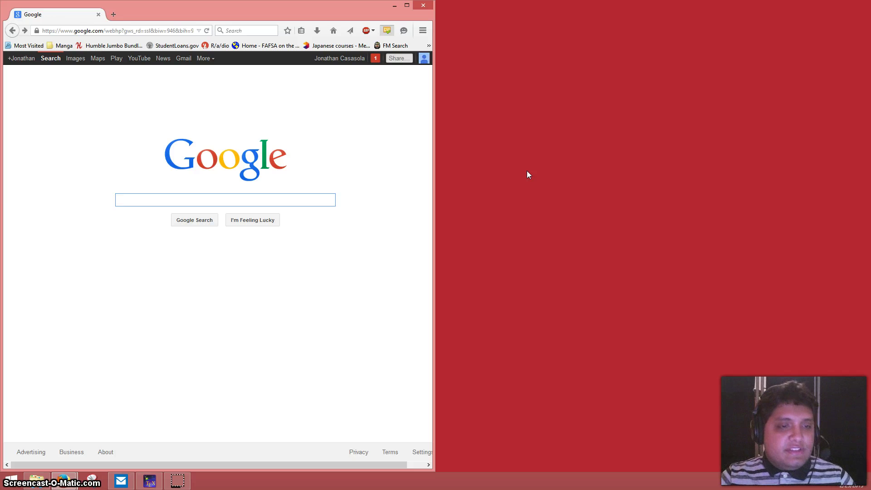
text(tex studi)
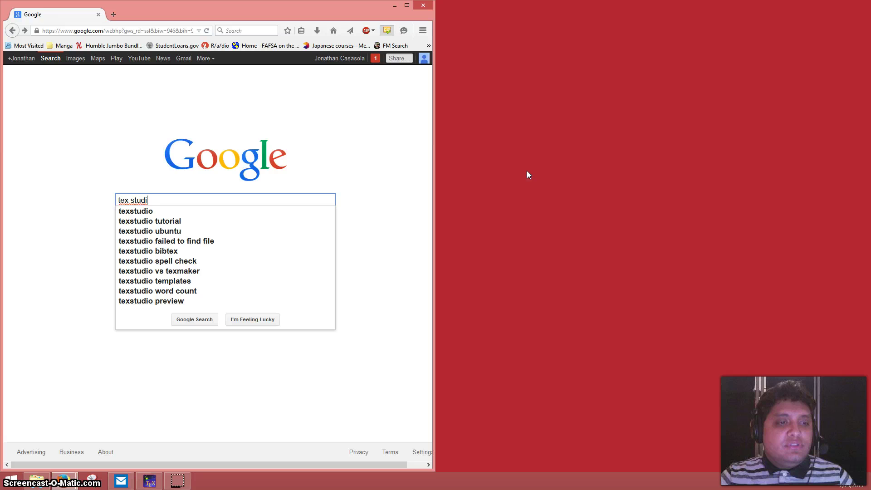
text(o)
Search the web for 'tex studio', open the TeXstudio SourceForge page, and return to TeXstudio.
key(Return)
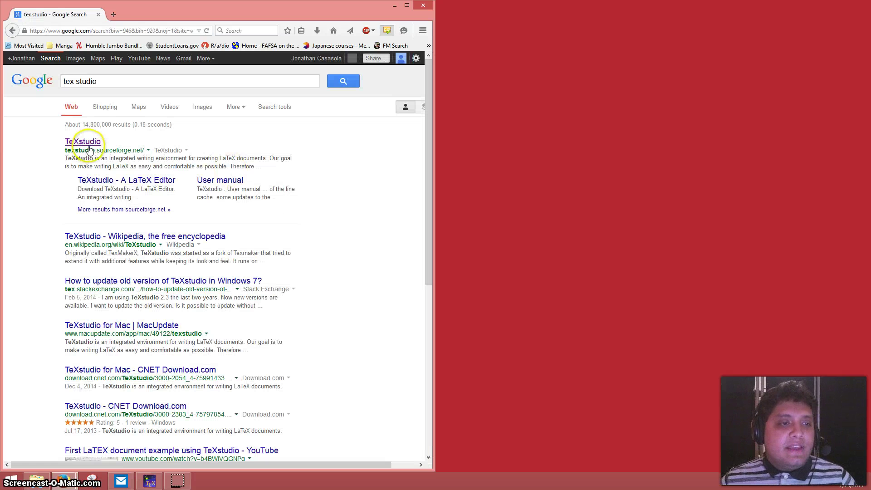
click(89, 149)
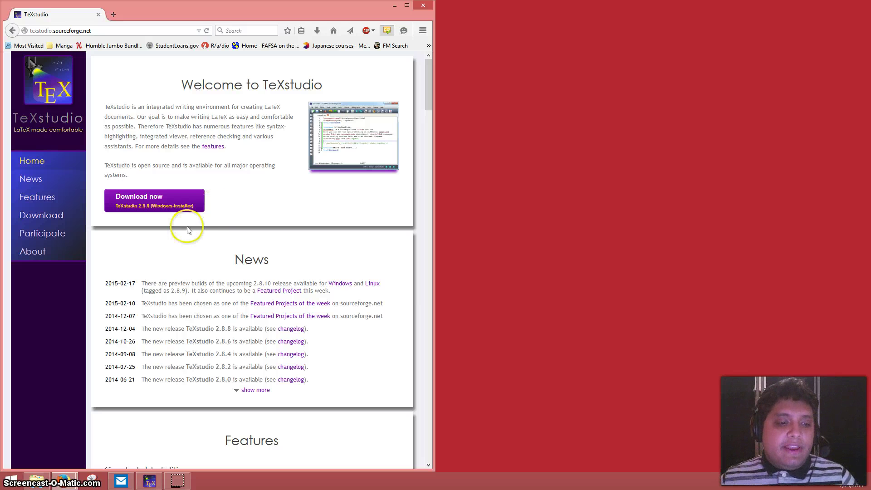
click(150, 481)
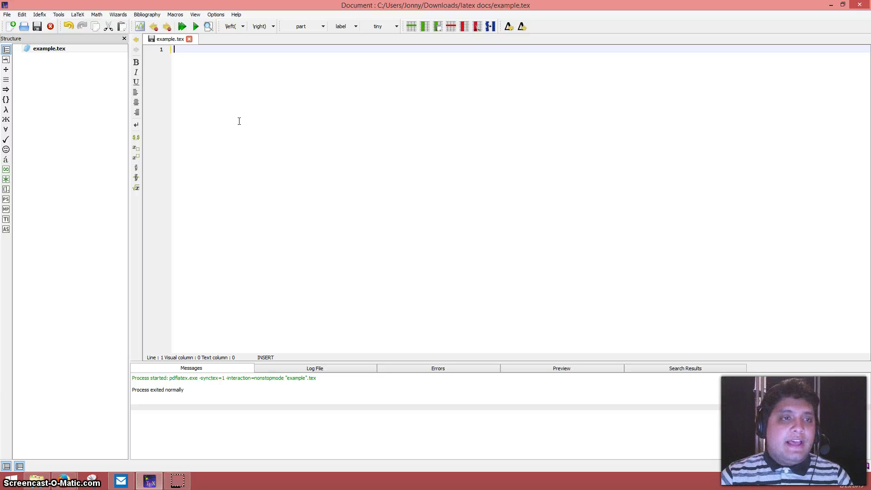
text(\docume)
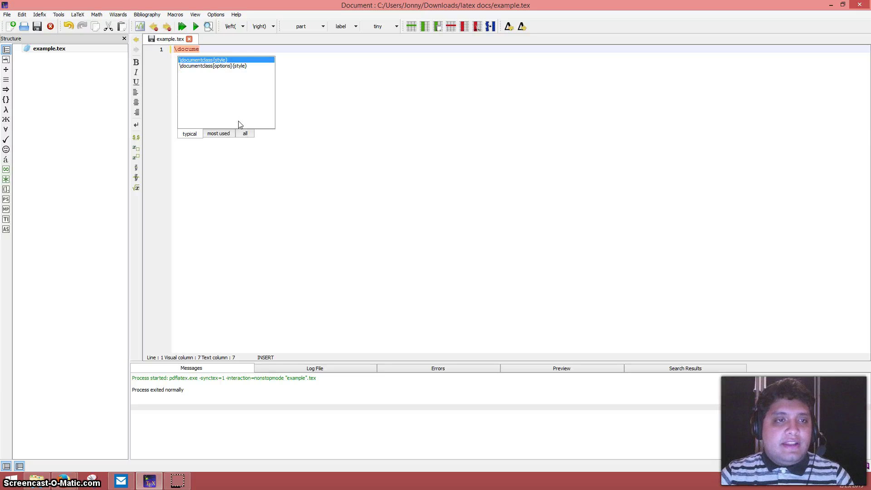
text(nt)
Write \documentclass[12pt,letterpoint]{article} on line 1, followed by an empty second line.
key(Return)
text(2pt)
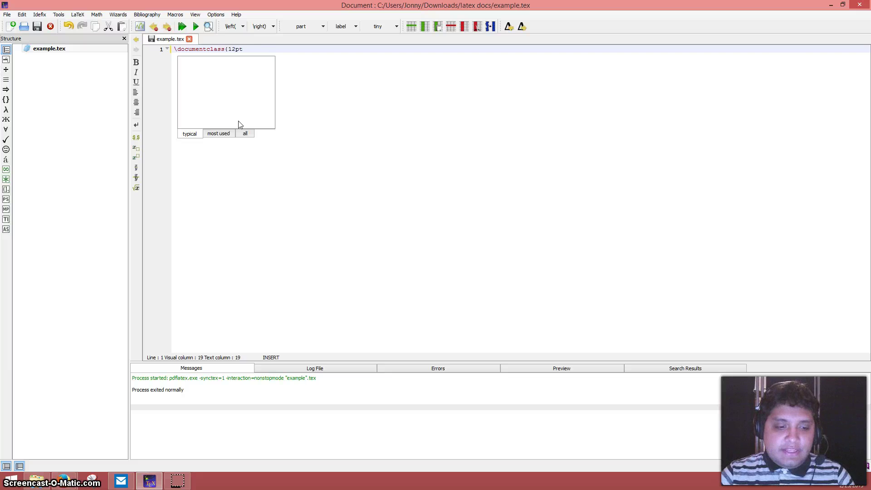
text(,letterpoint)
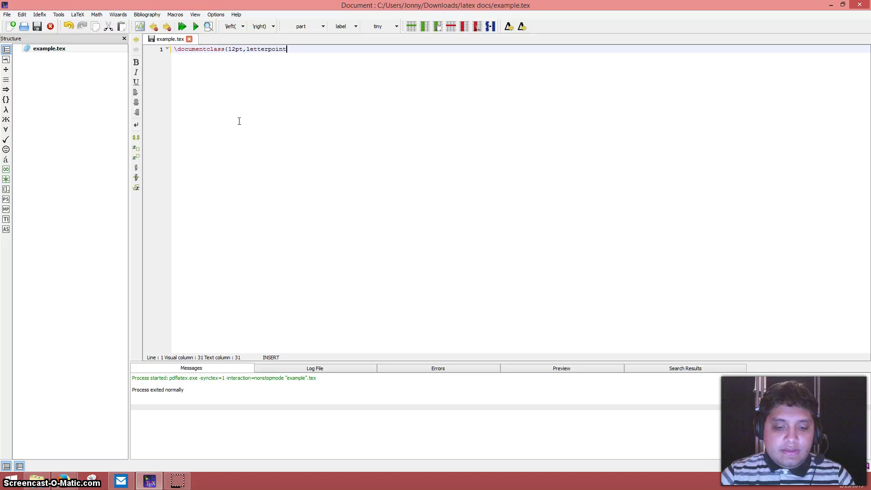
text(})
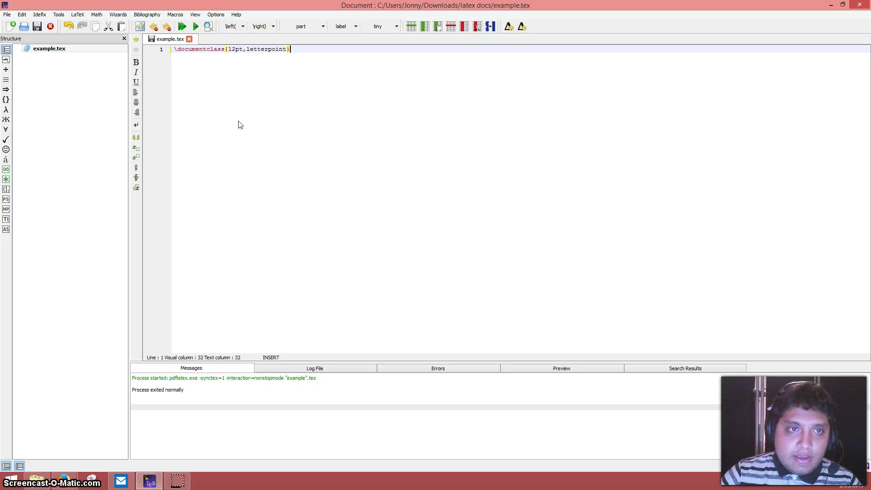
key(BackSpace)
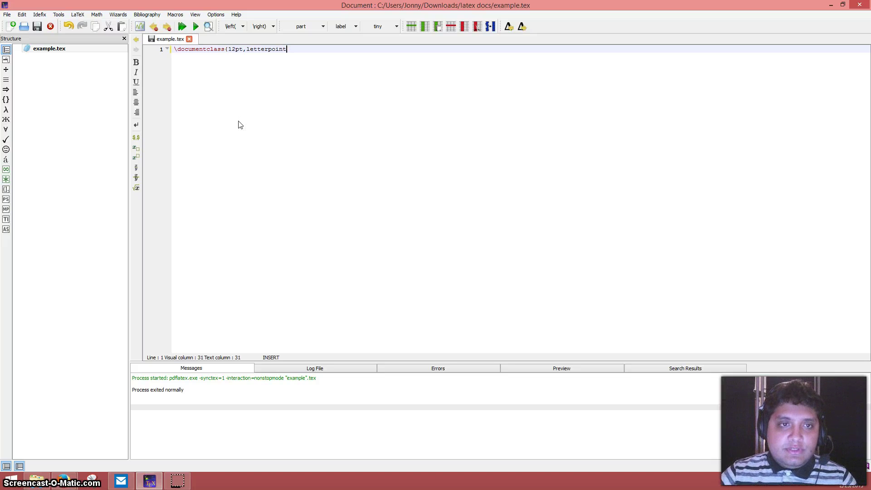
text(})
key(Left)
key(Left)
key(Left)
key(Left)
key(Left)
key(Left)
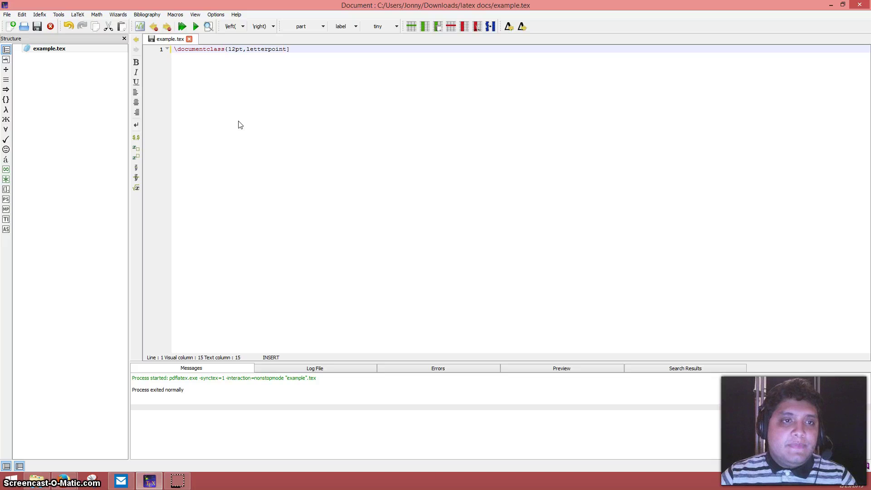
text([)
key(End)
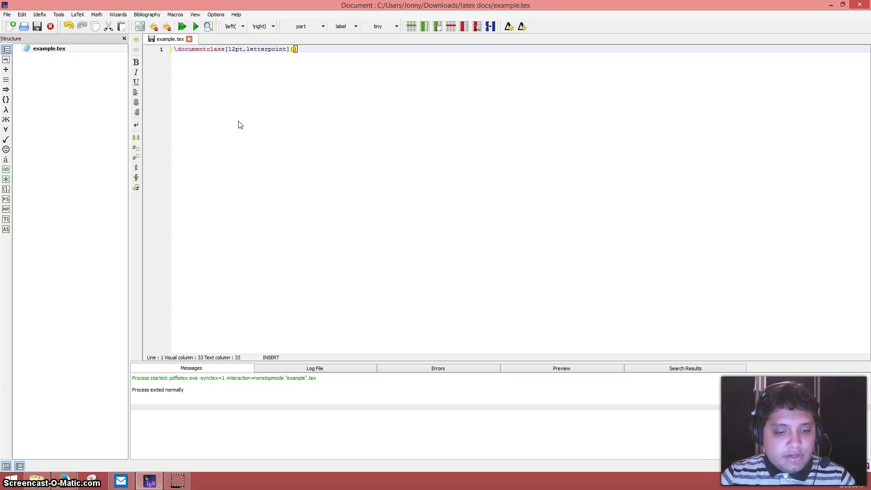
text(arti)
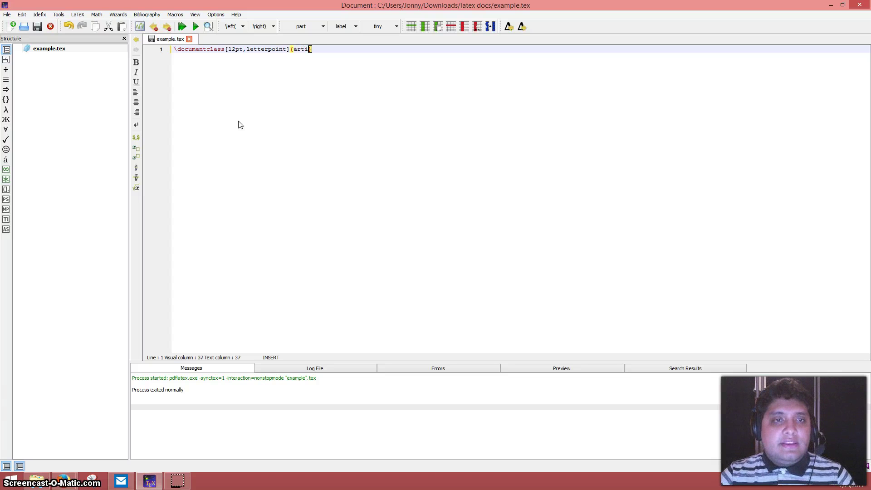
text(cle)
key(End)
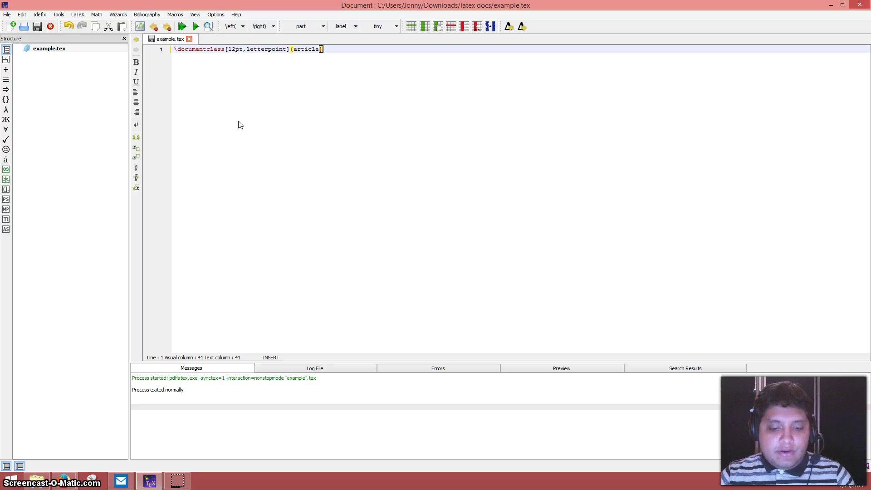
key(Return)
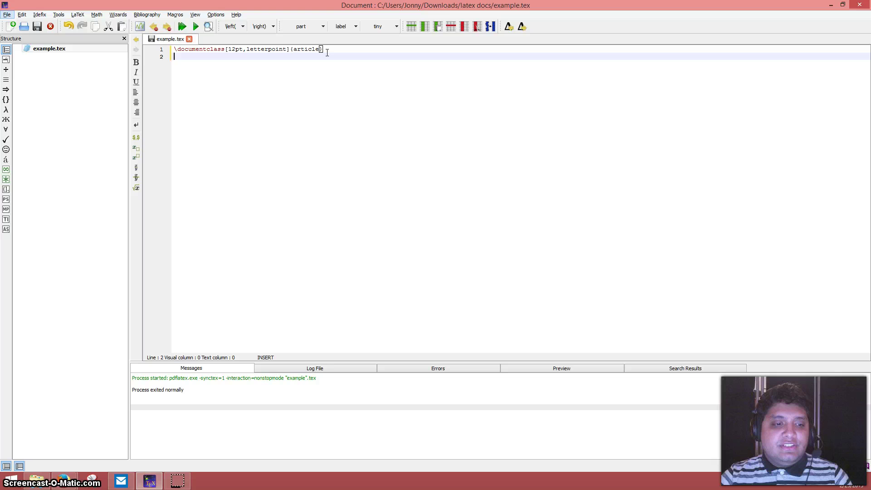
click(62, 480)
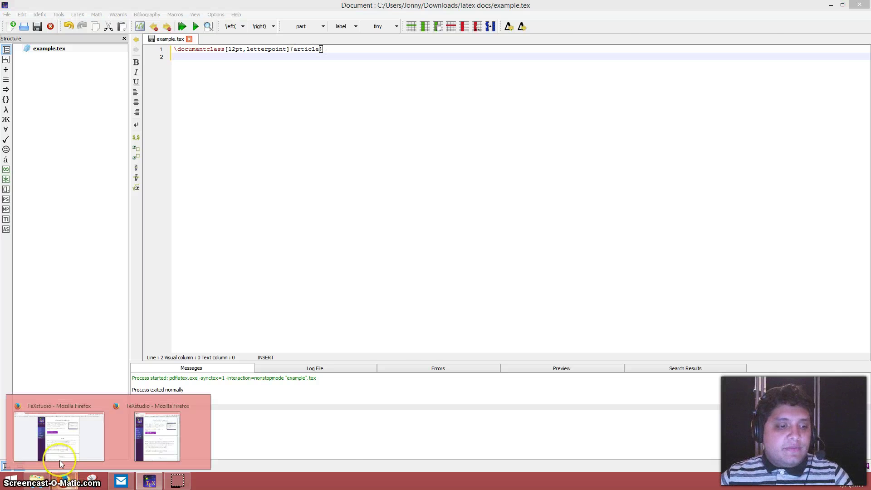
click(60, 464)
click(245, 7)
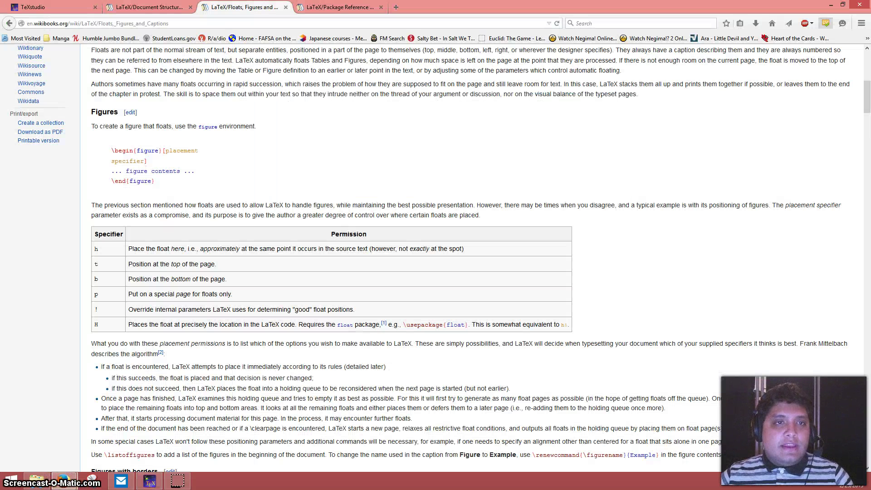
click(333, 7)
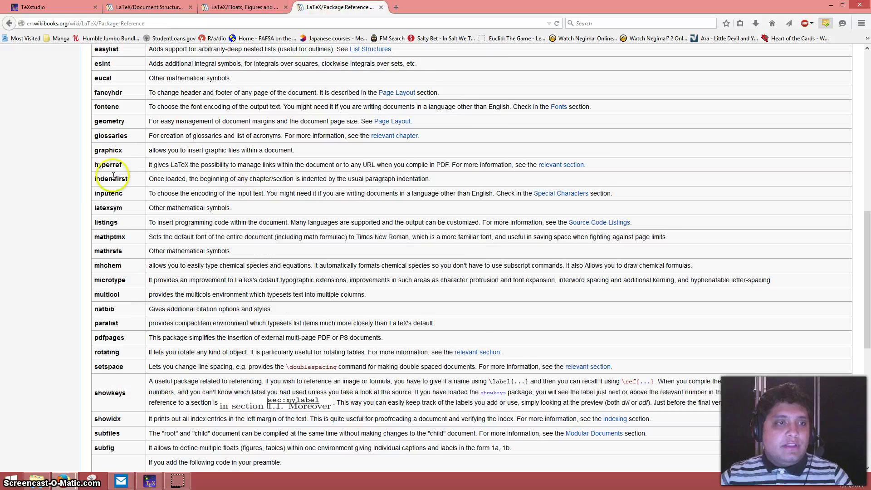
scroll(175, 221, up, 10)
scroll(155, 267, down, 5)
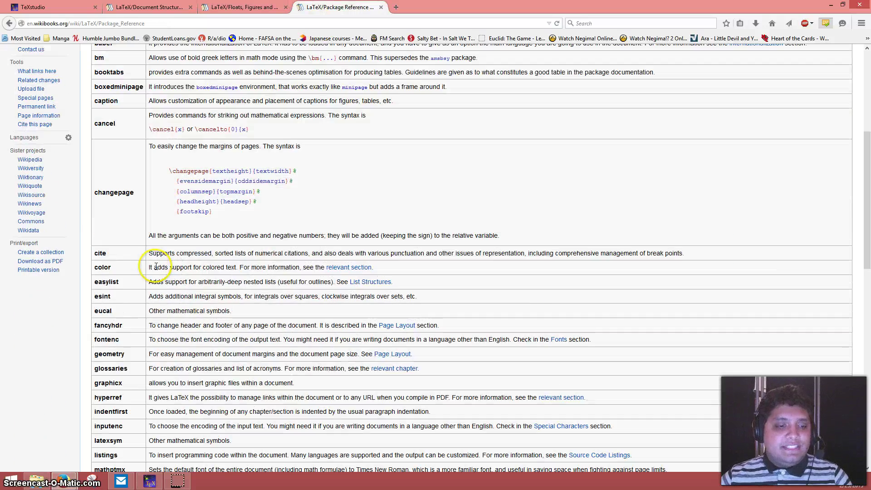
click(150, 481)
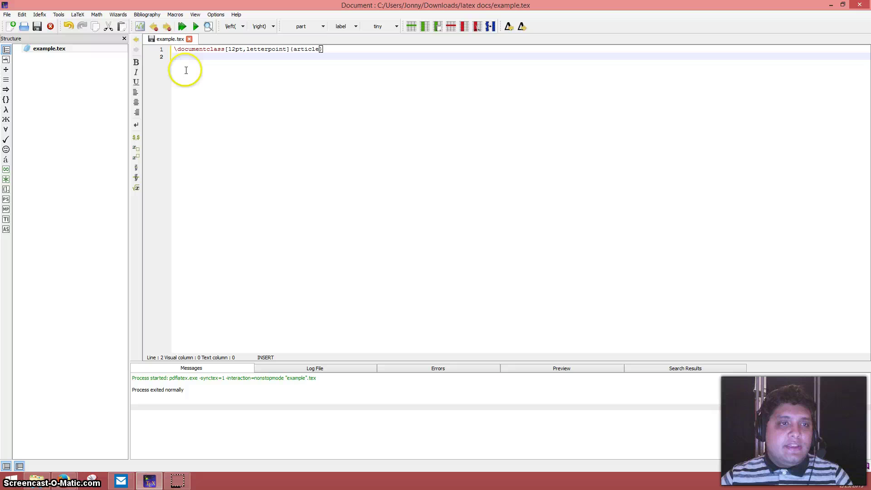
text(\use)
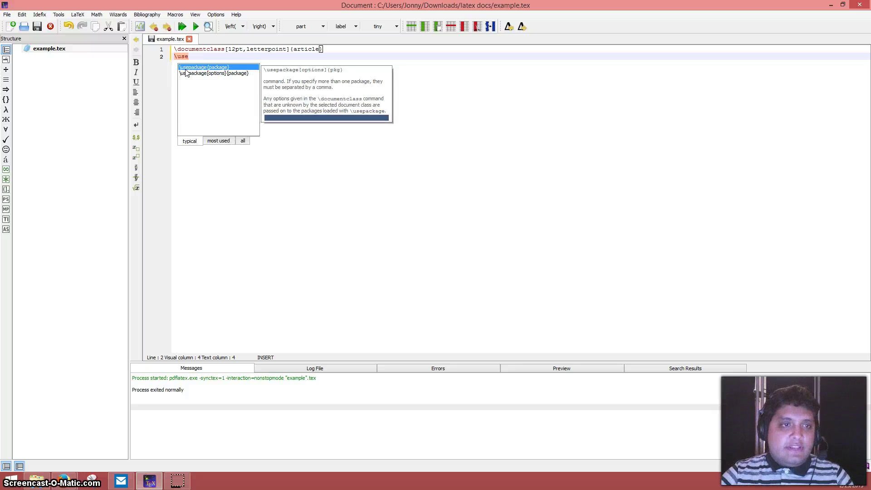
text(package)
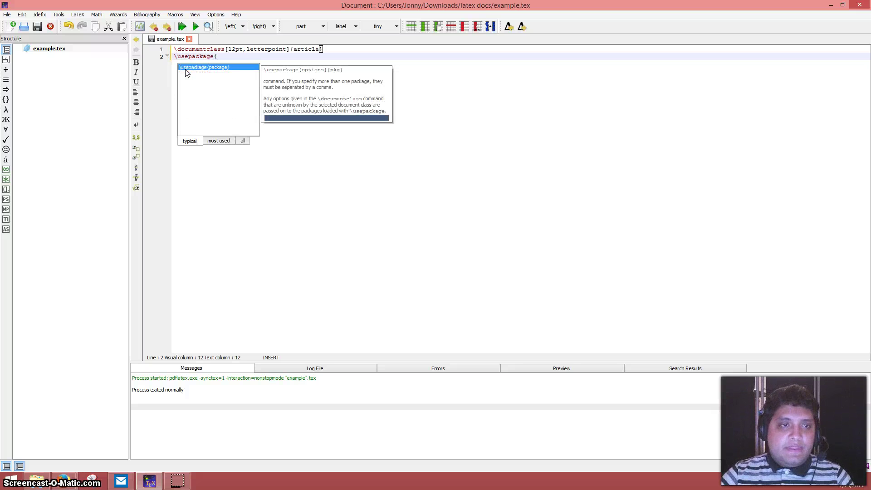
text({amsfonts)
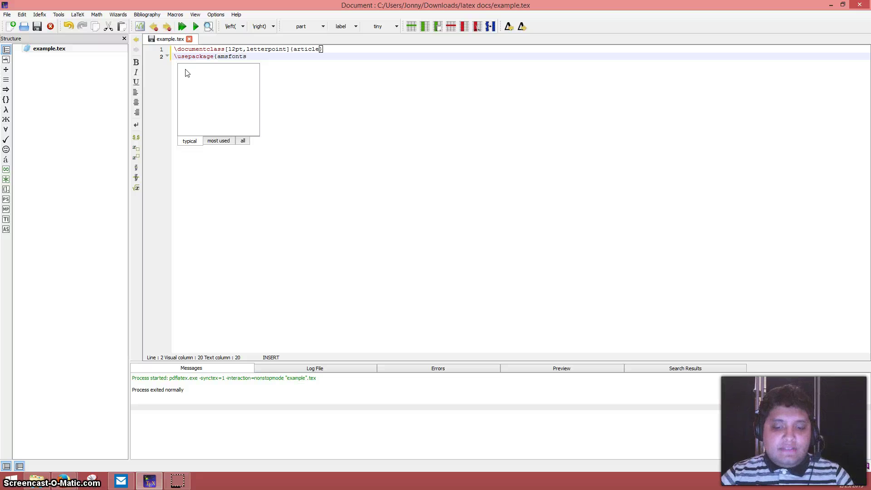
text(})
Add \usepackage{amsfonts} and a document body containing 'asdfasdf', then Build & View the PDF.
key(Return)
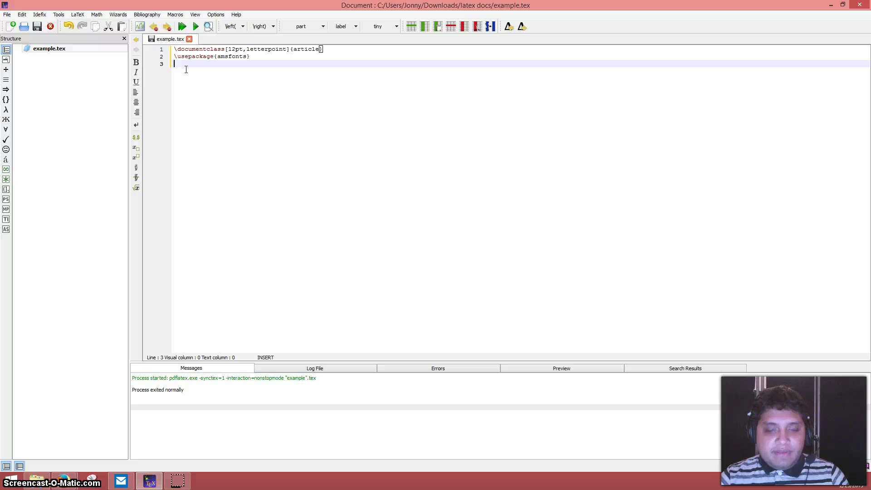
text(\begin{)
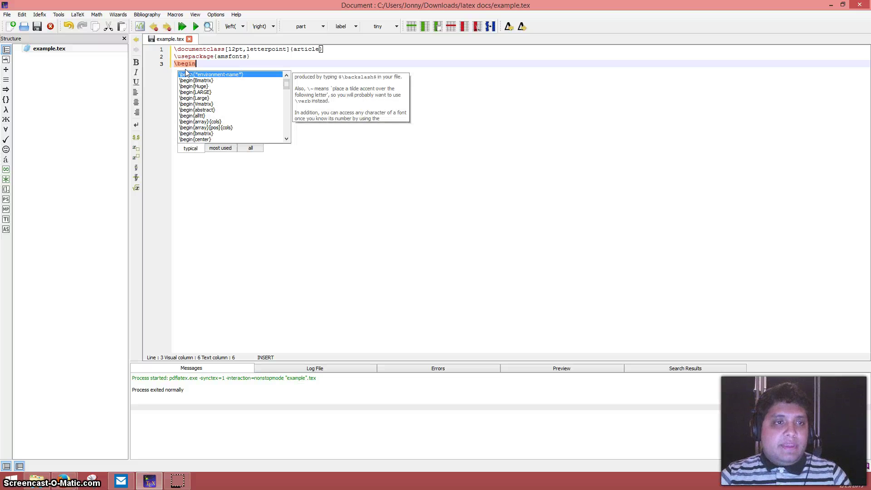
text(docum)
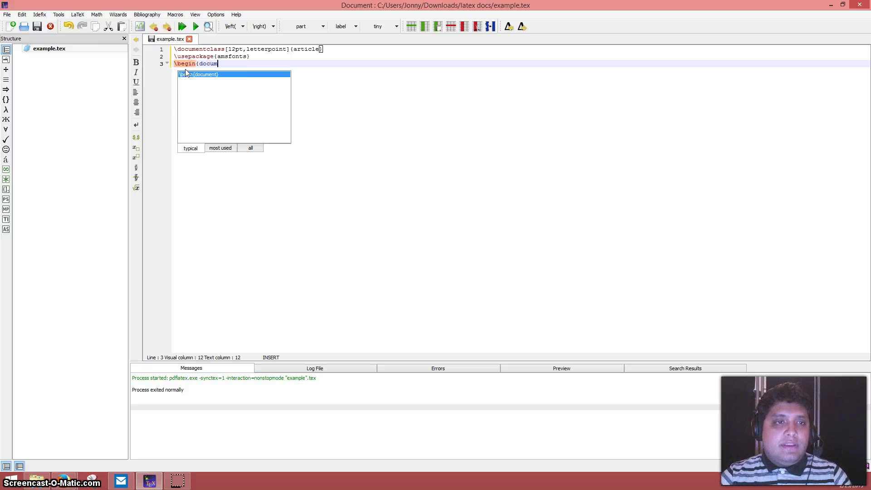
key(Return)
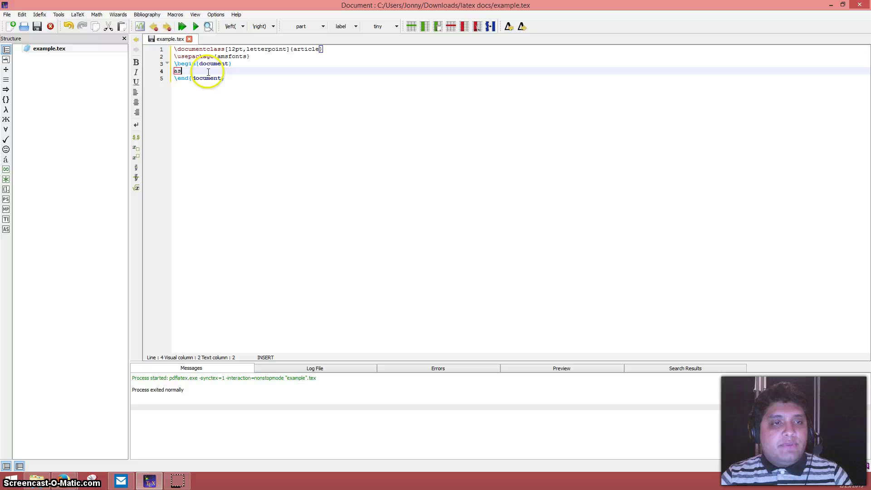
text(asdfasdf)
click(59, 15)
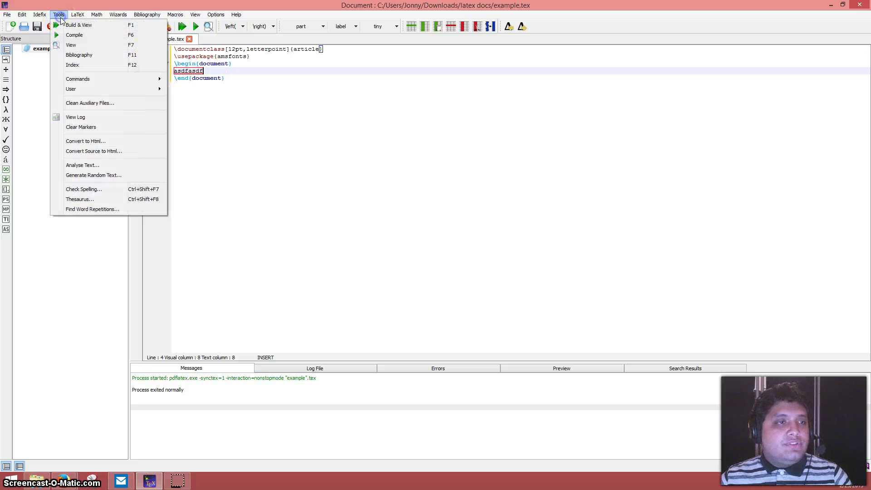
click(85, 26)
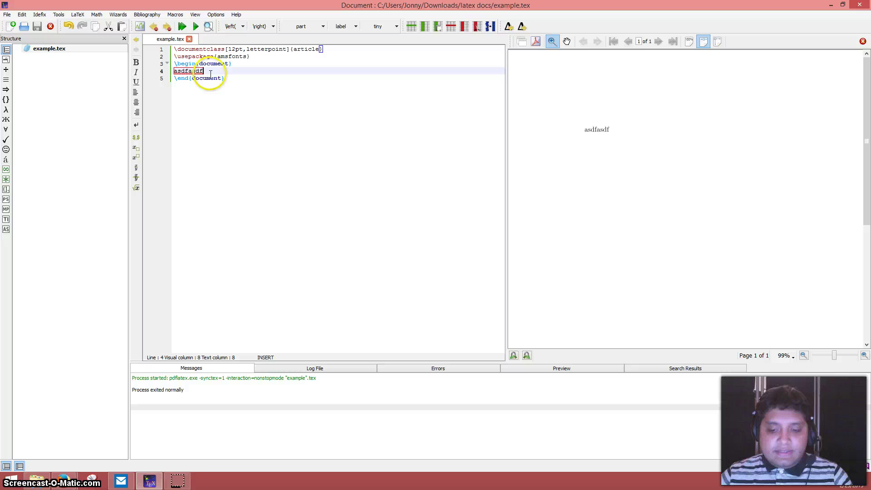
Add a new line \textbf{asdfasd} below 'asdfasdf'.
key(Return)
text(\)
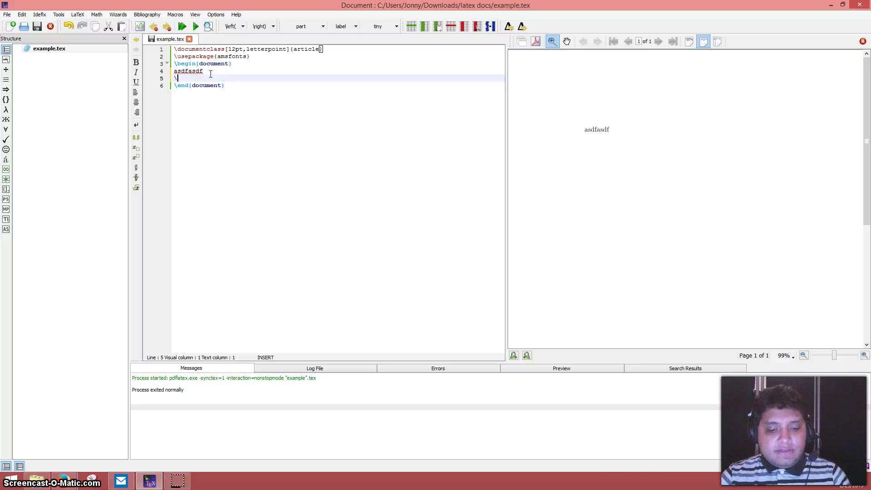
text(textbf)
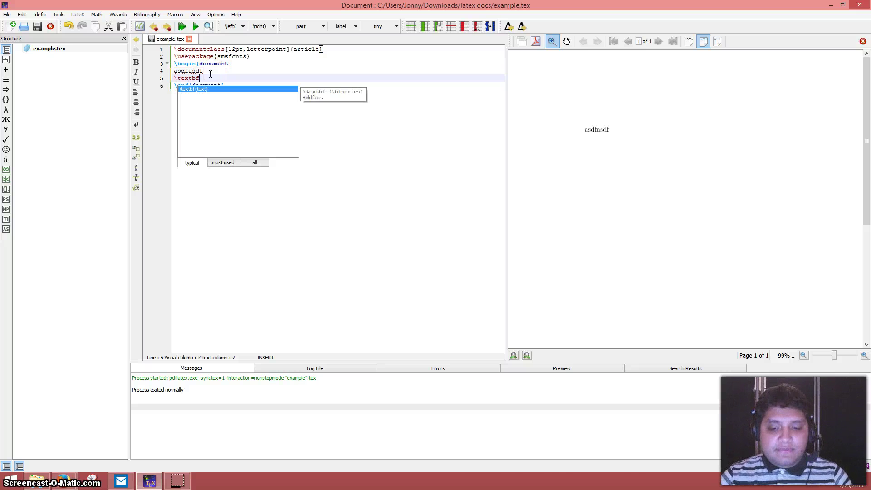
text(asdfasdf)
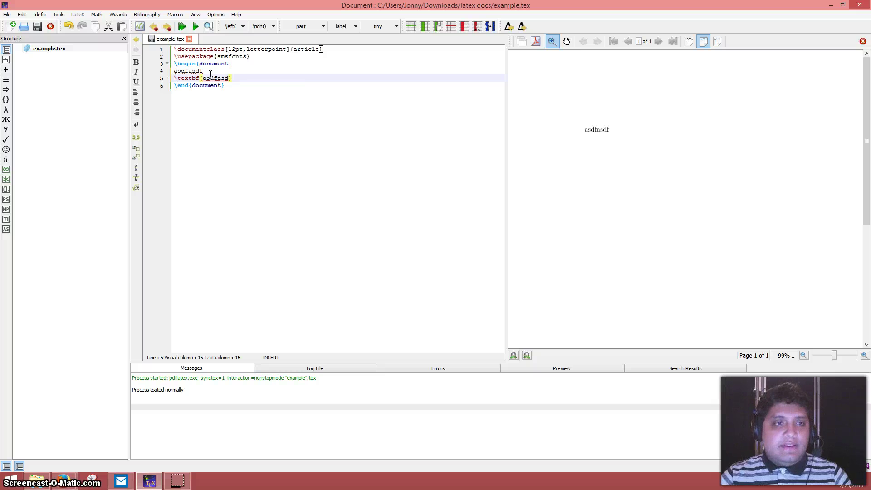
Run Build & View so the preview shows bold 'asdfasd' after 'asdfasdf'.
click(78, 15)
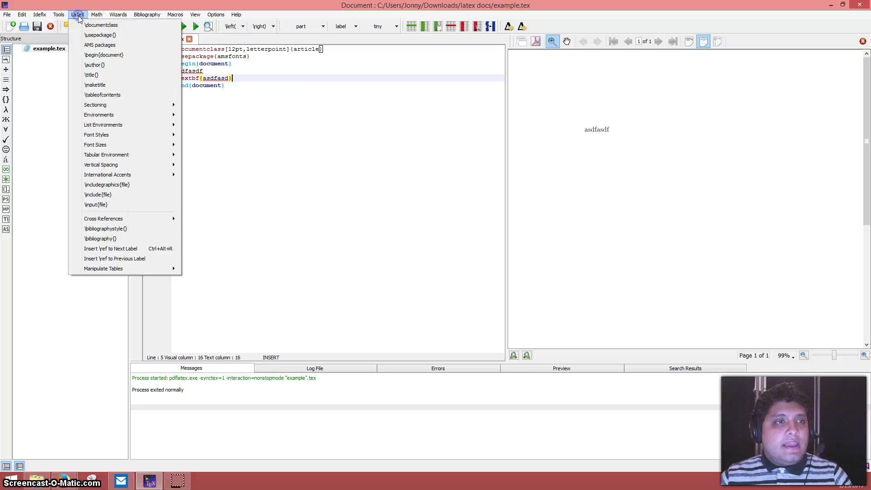
click(67, 28)
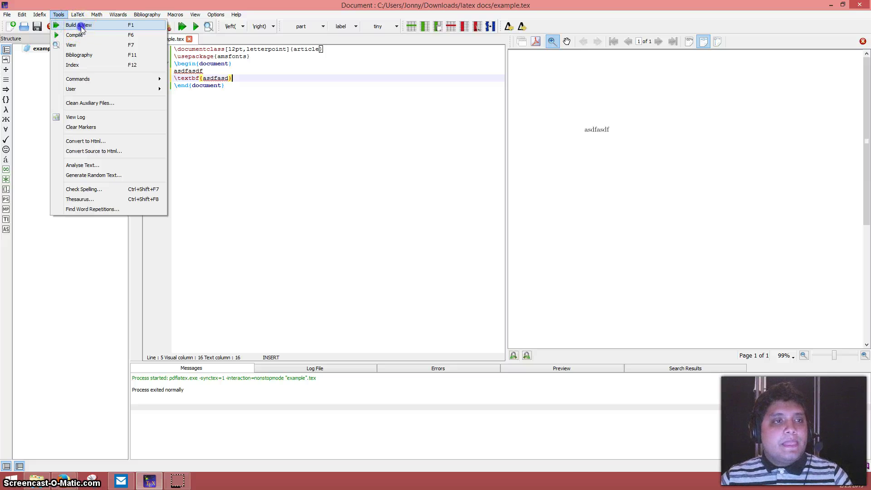
click(78, 26)
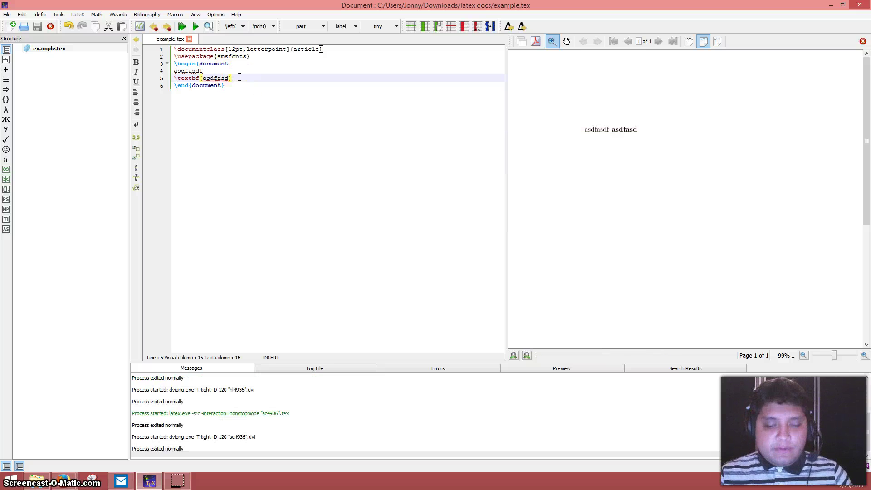
Add an 'asdfas' line under the bold text, recompile, and magnify the preview.
key(Return)
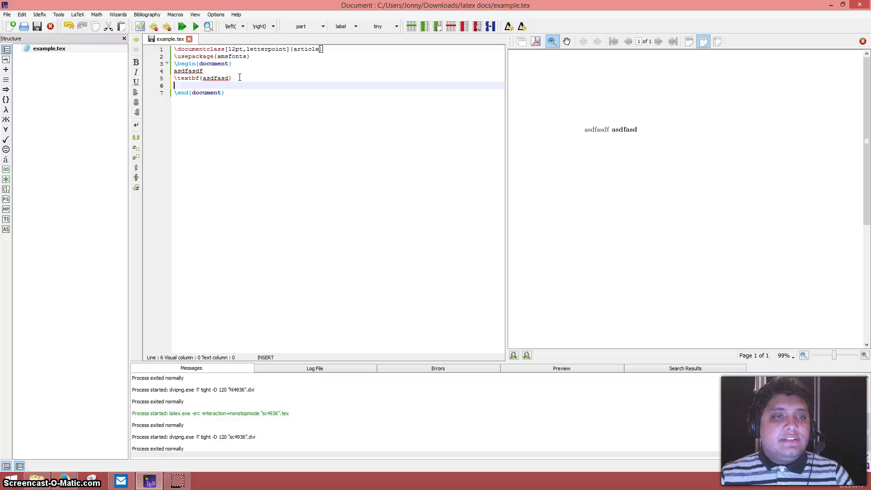
text(asdfas)
key(F5)
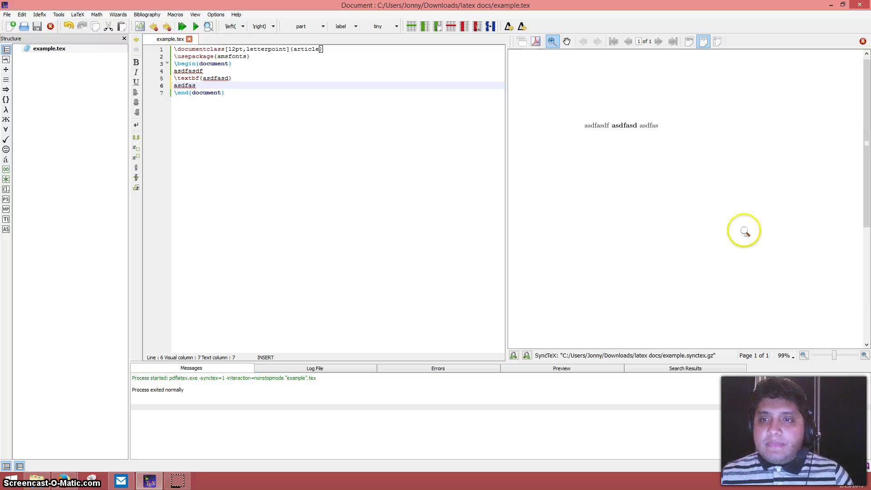
click(641, 135)
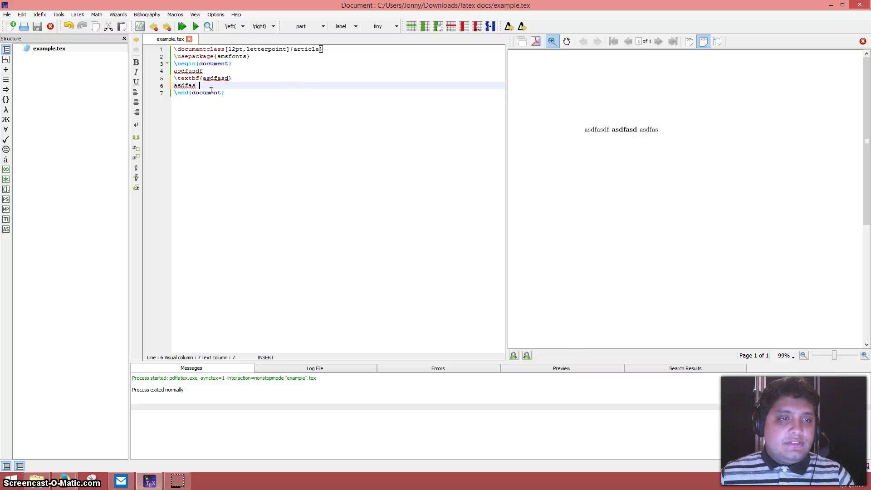
Extend line 6 to 'asdfas \newline asdfas', recompile, and check the two-line preview.
click(214, 86)
text(\new)
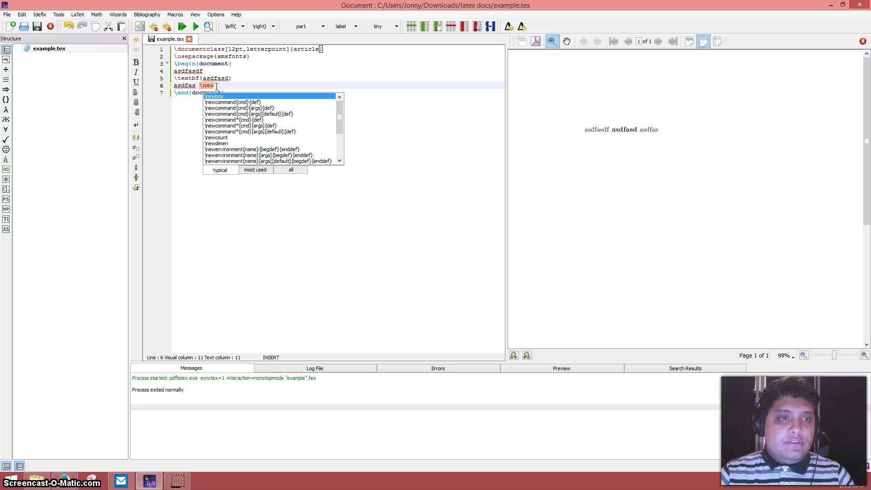
text(line)
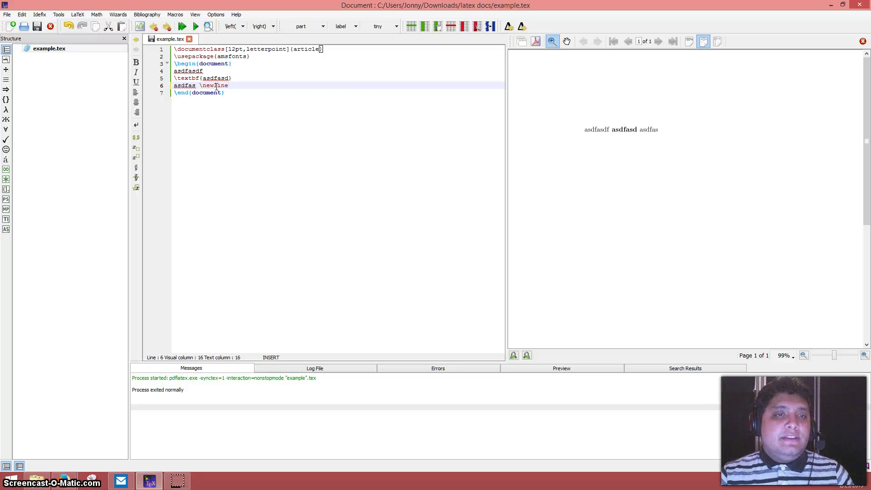
text( asdfas)
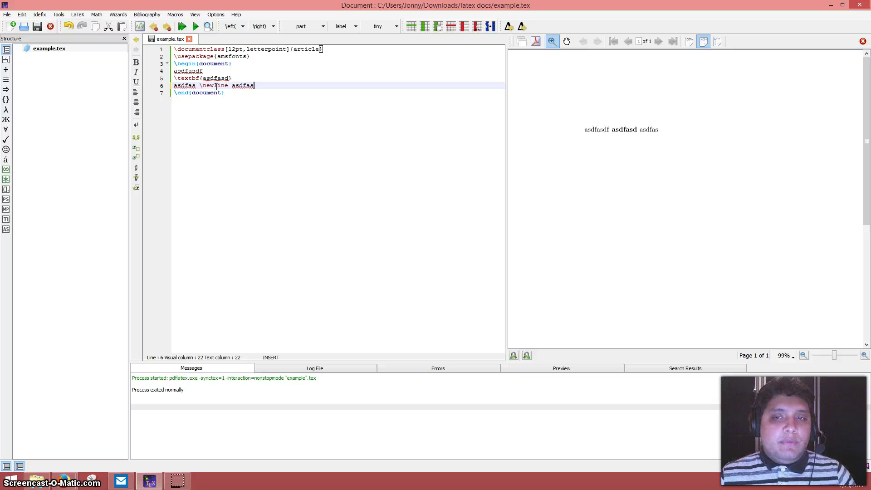
key(F5)
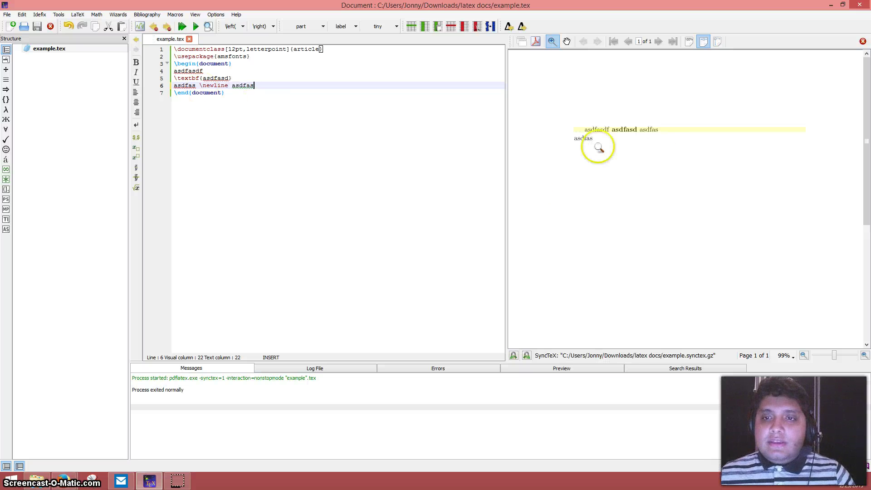
click(588, 155)
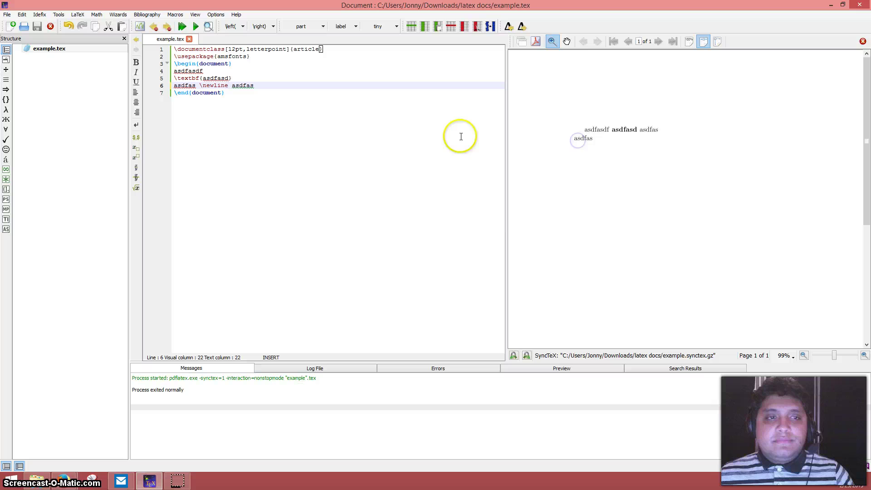
click(261, 89)
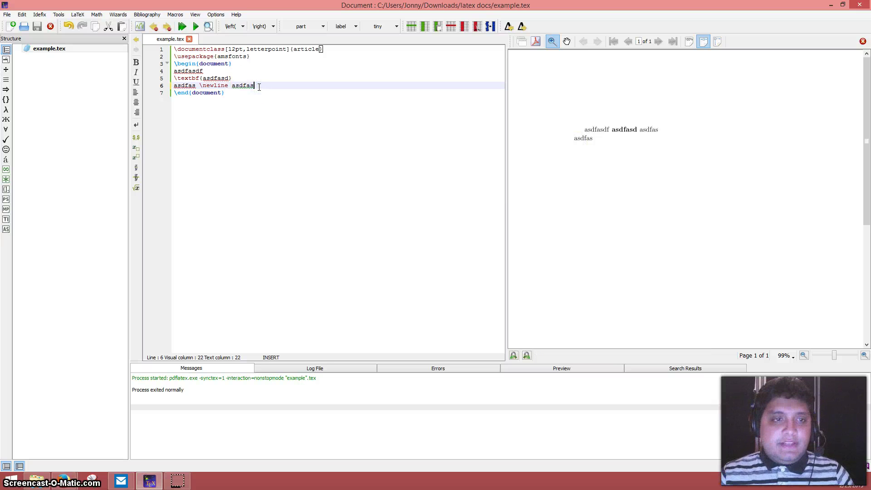
End line 6 with \newline and add a line \textit{thank you!} beneath it.
key(Return)
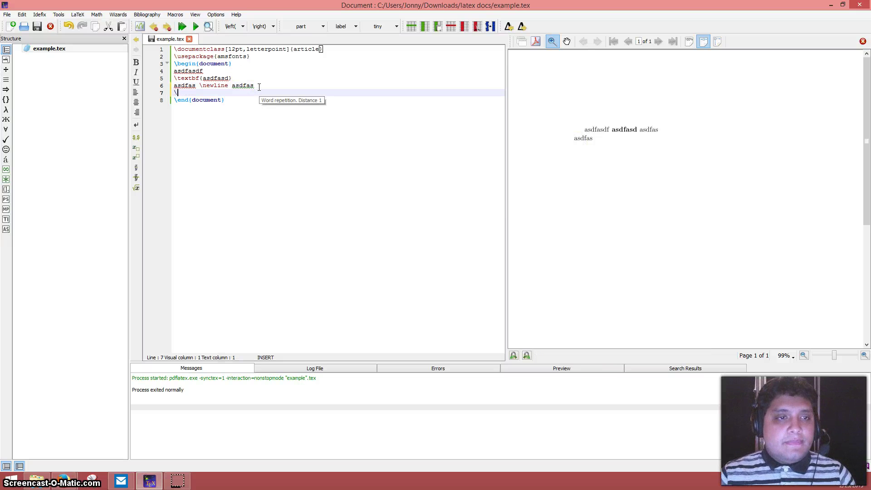
key(BackSpace)
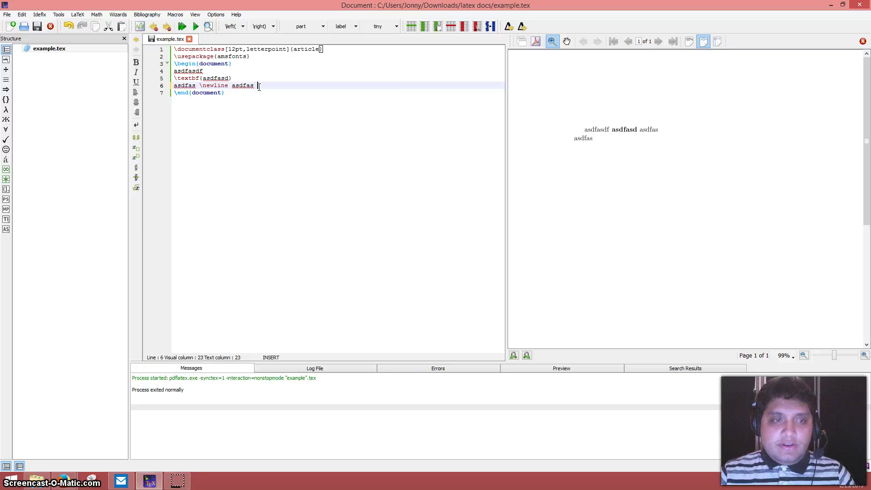
text(\newline)
key(Return)
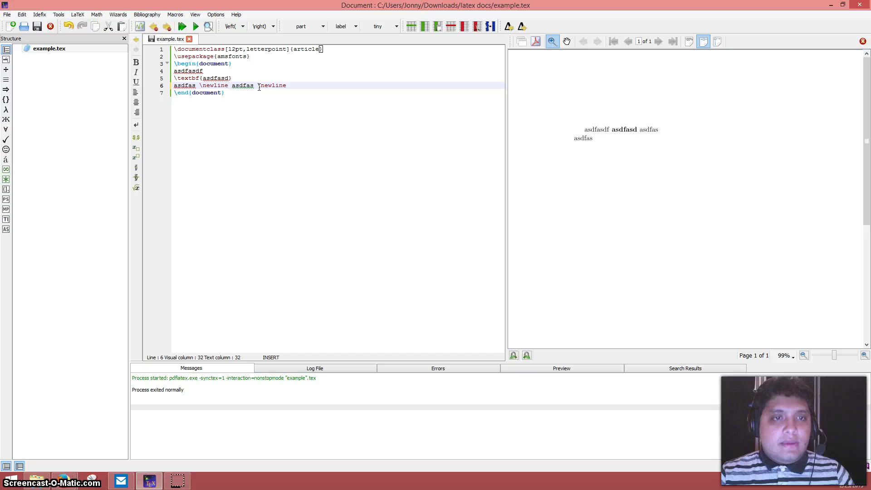
key(Return)
text(\)
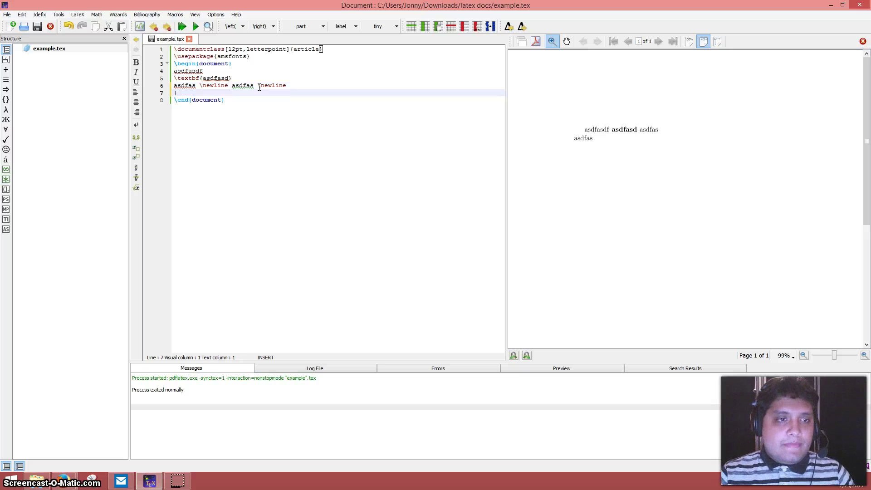
text(nte)
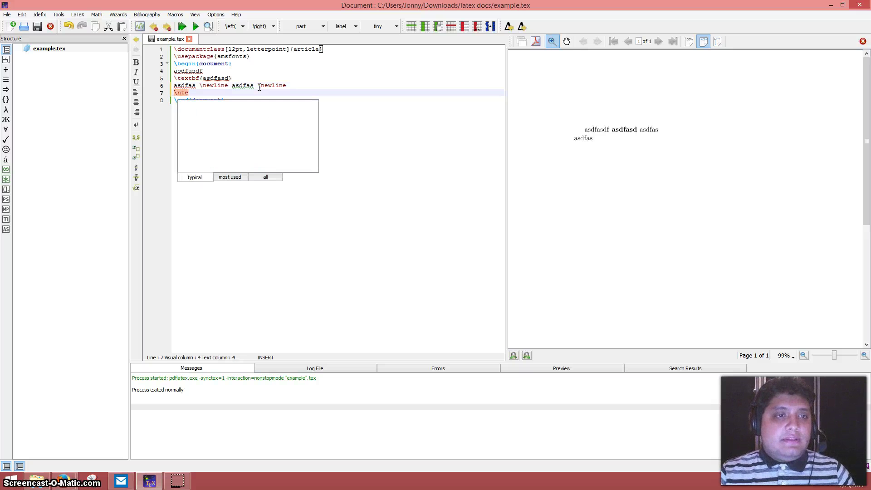
text(xtit)
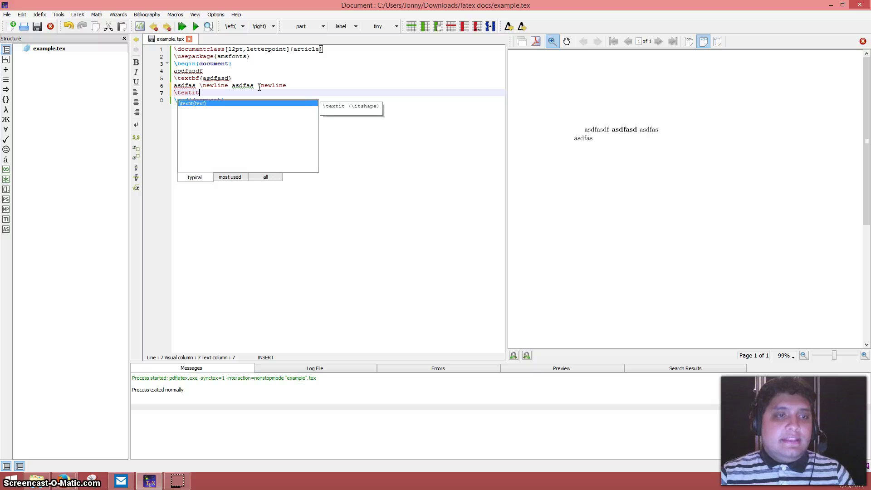
text({)
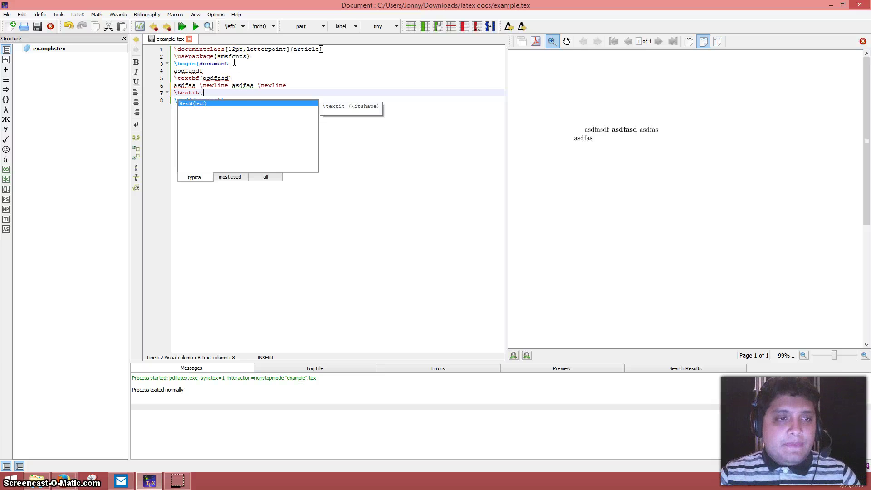
text(thank you!)
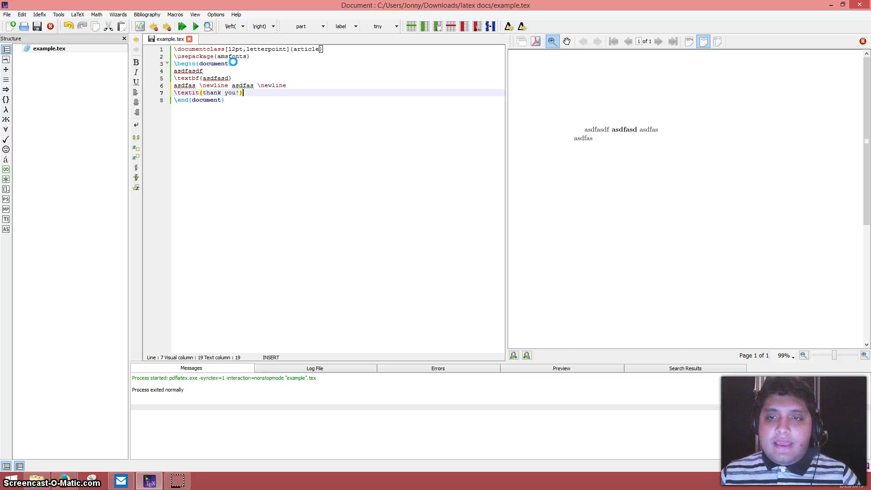
Recompile, inspect the italic 'thank you!' in the preview, and render it inline in the editor.
key(F5)
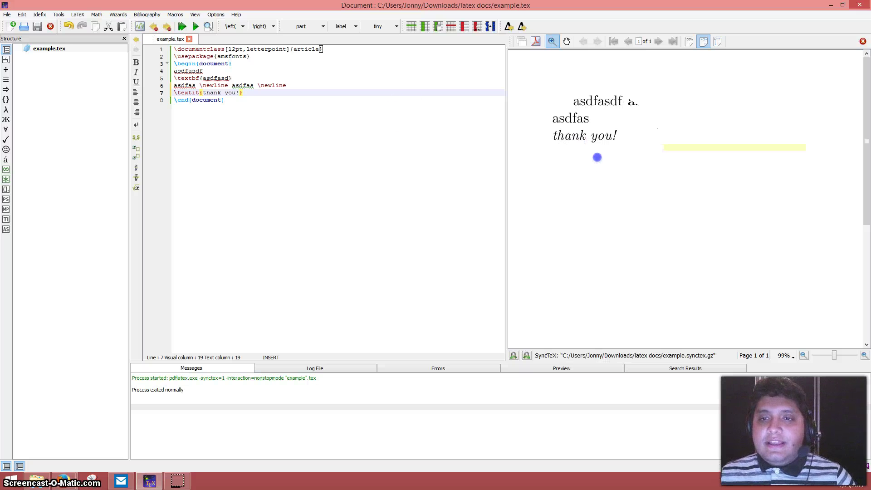
drag(599, 155, 593, 148)
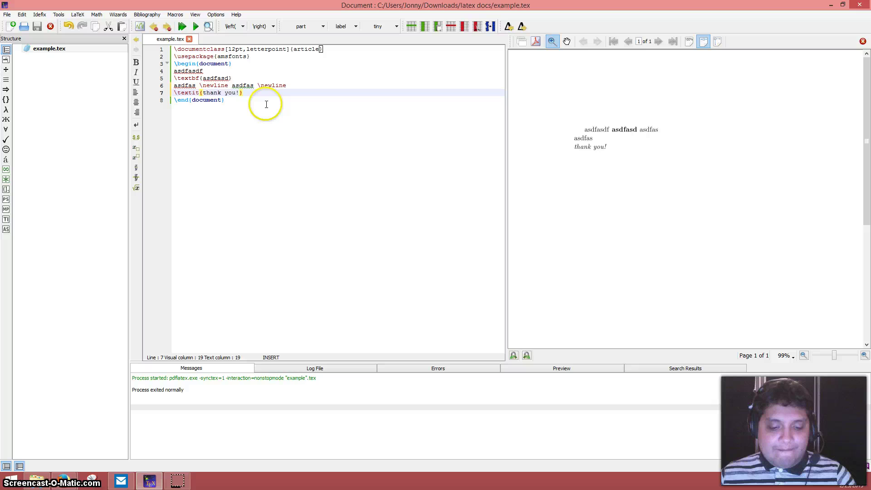
key(alt+p)
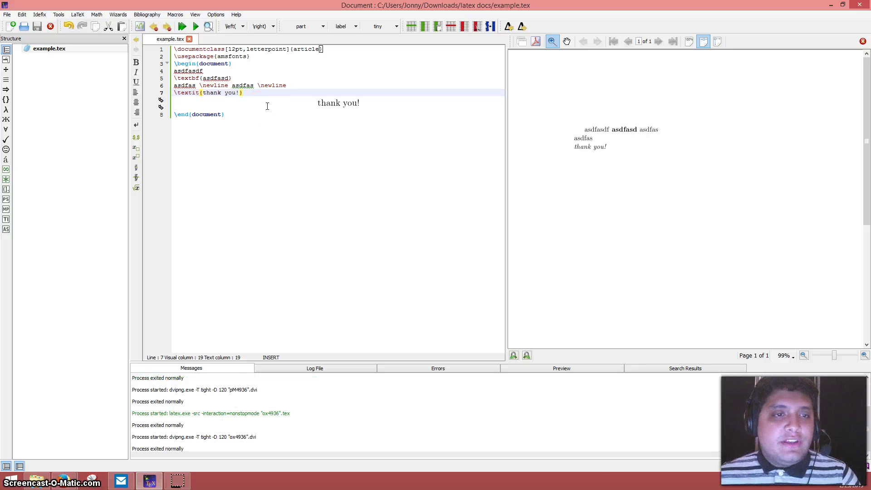